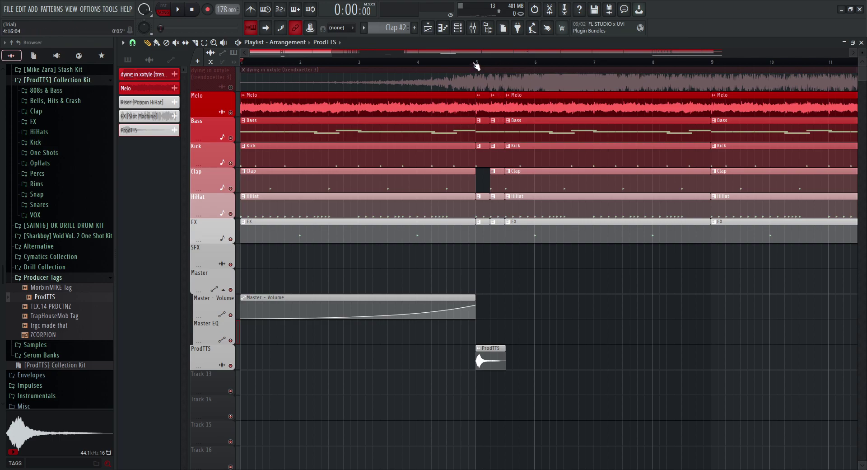
Review the sample settings of the Melo audio clip and close them.
double_click(382, 108)
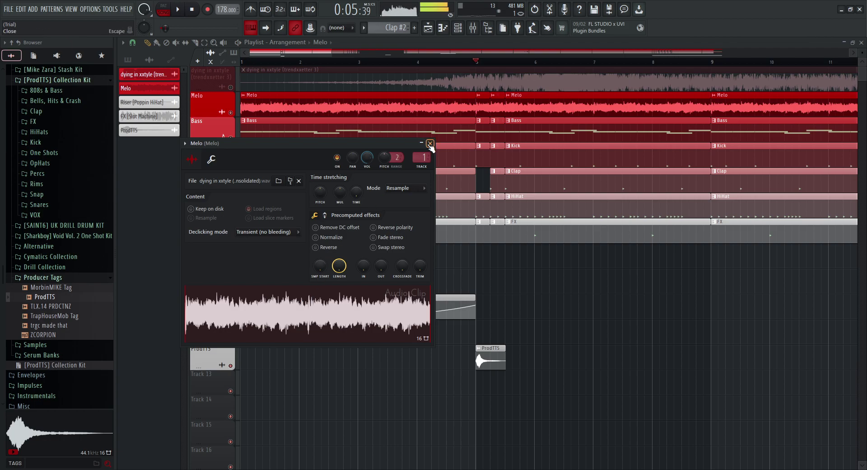
left_click(430, 143)
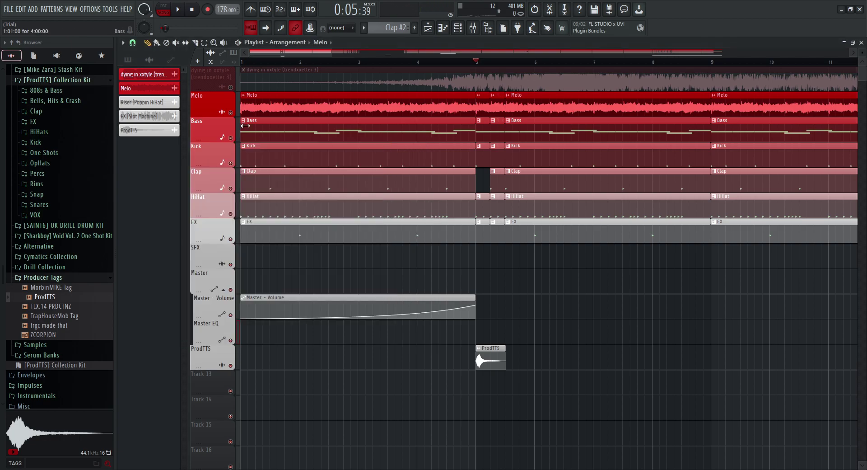
Show the Bass pattern's notes, play them and check the Xpand!2 instrument that produces the sound.
left_click(131, 62)
double_click(148, 77)
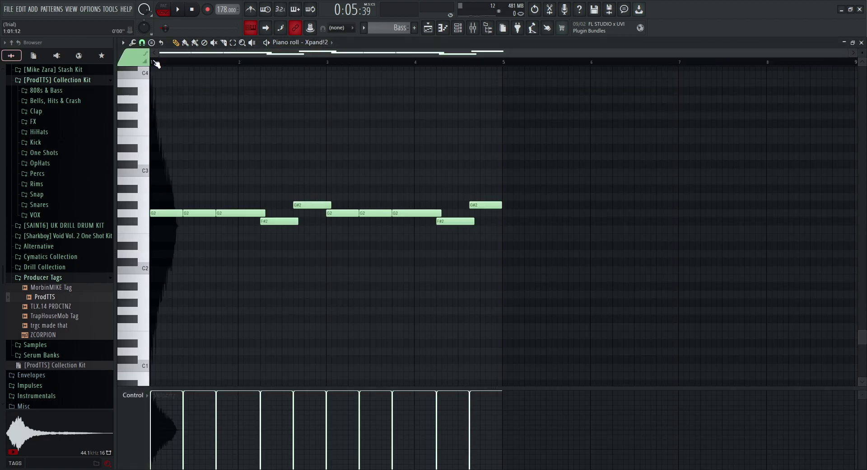
left_click(179, 9)
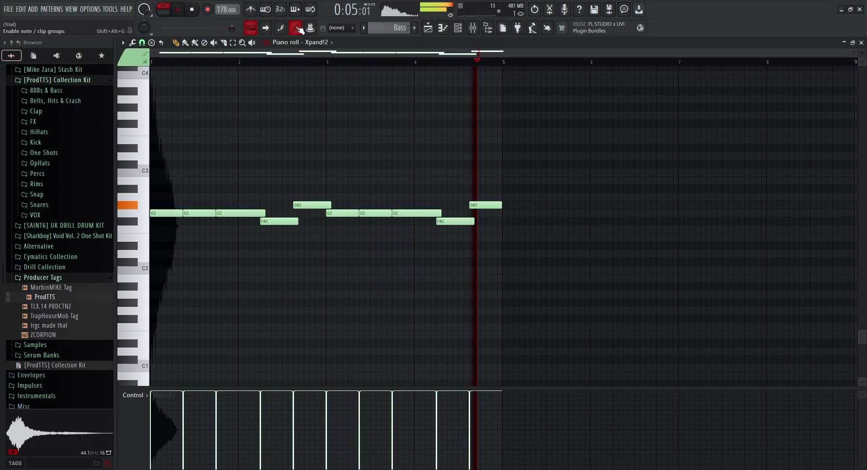
left_click(310, 43)
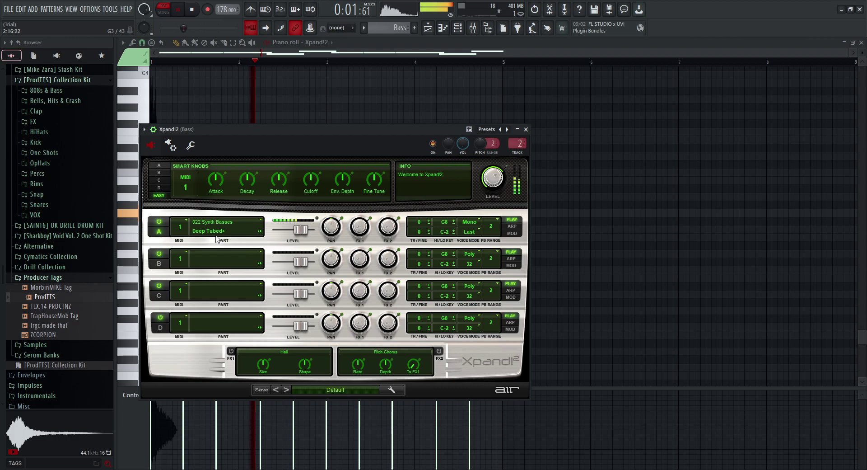
left_click(526, 130)
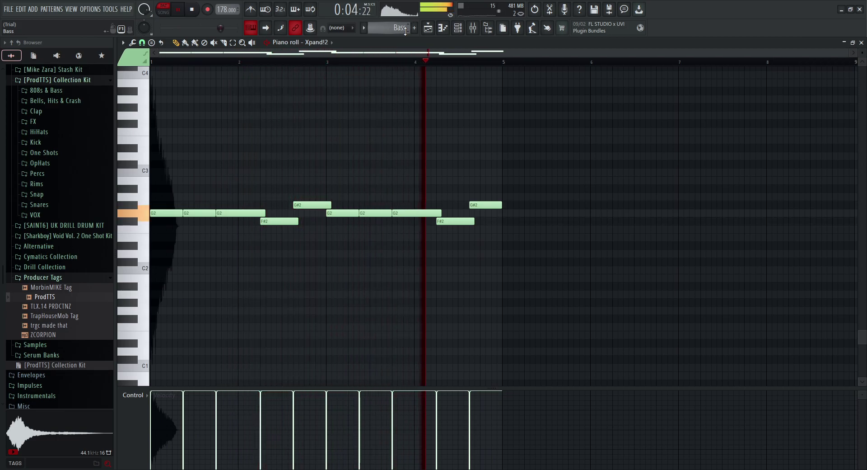
Switch to the Bass #2 pattern and play it.
key("space")
scroll(405, 30, "down", 1)
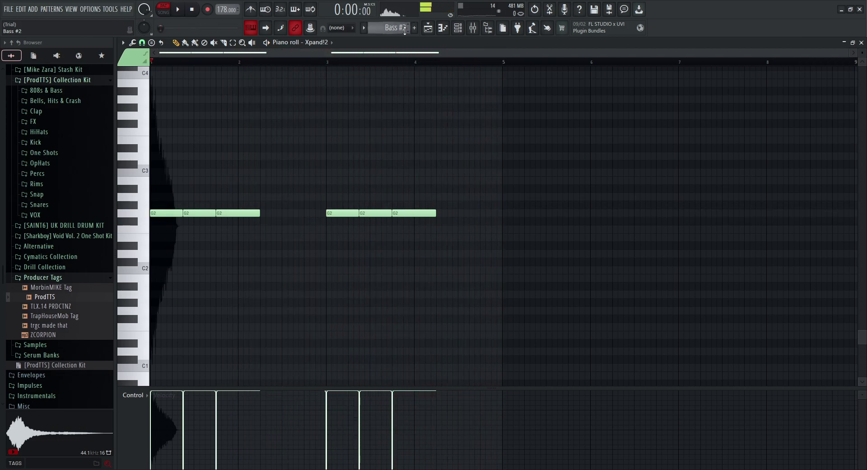
key("space")
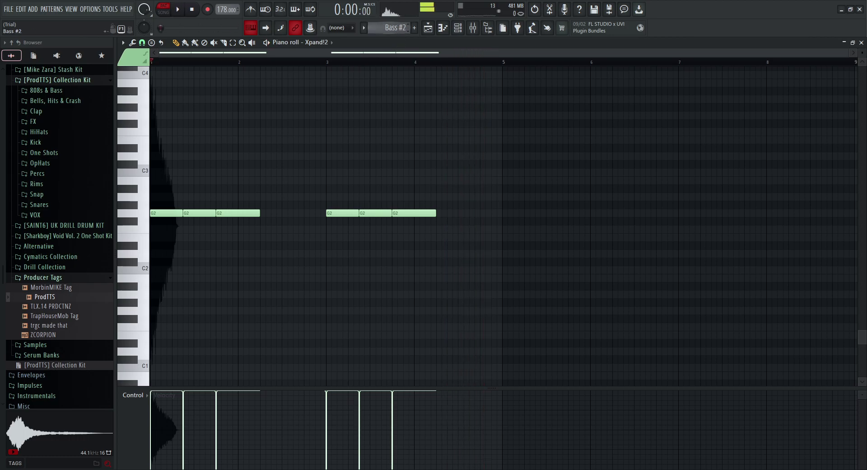
Play the Kick pattern and move its second note to position 1:07.
scroll(392, 28, "up", 2)
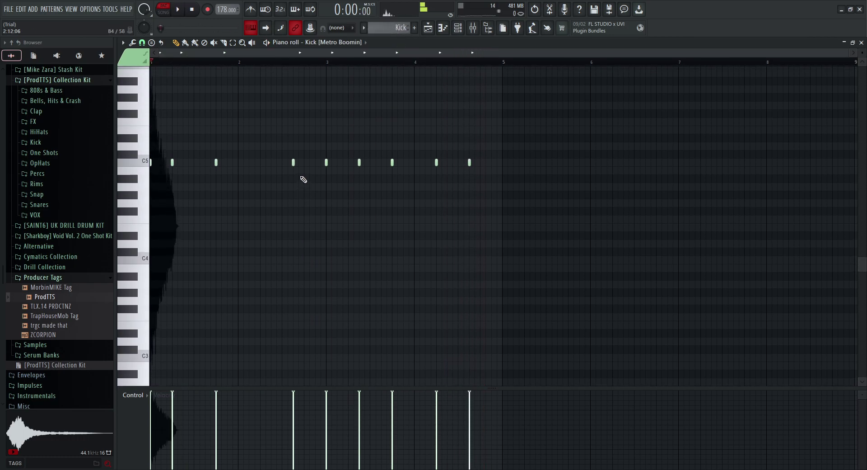
key("space")
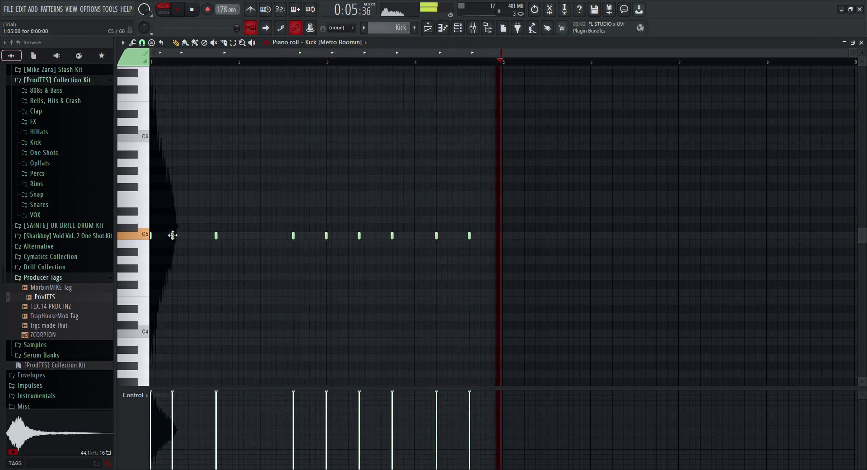
left_click_drag(172, 235, 182, 235)
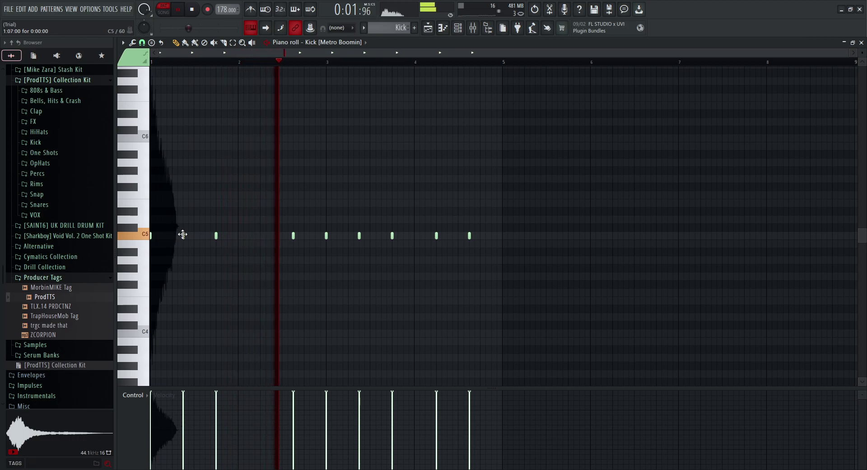
Lower the velocity of the last two notes in the Kick #2 pattern, with the final one at 50%.
key("space")
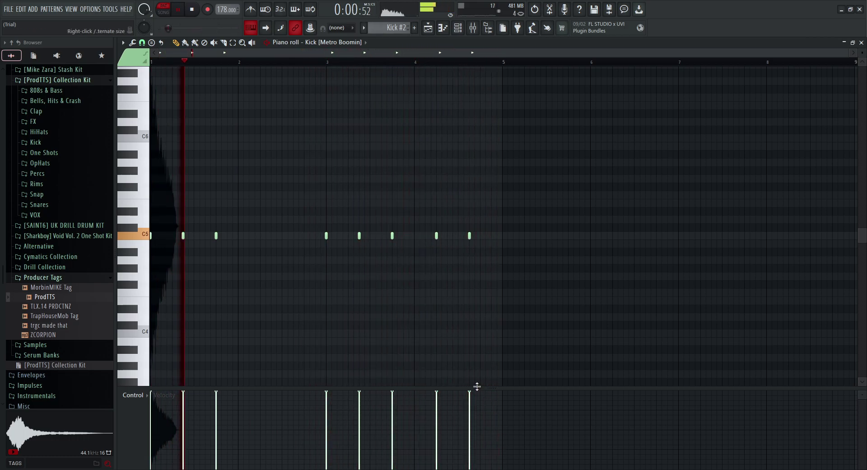
left_click_drag(477, 387, 477, 72)
left_click(437, 220)
left_click(470, 266)
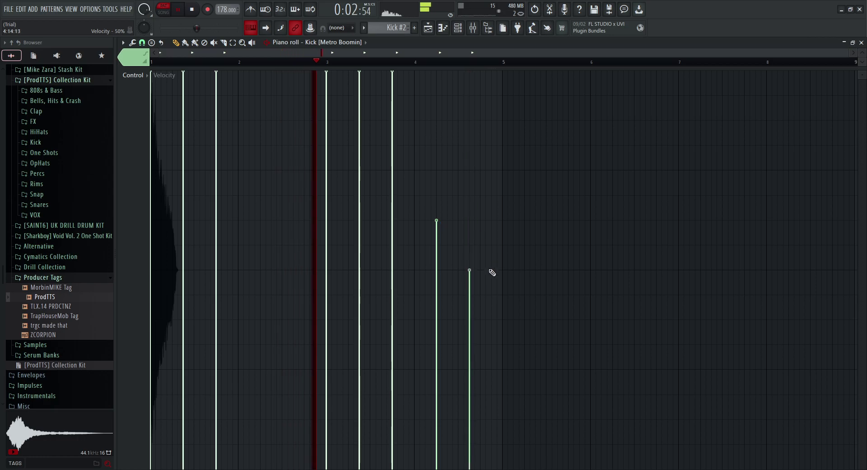
double_click(462, 69)
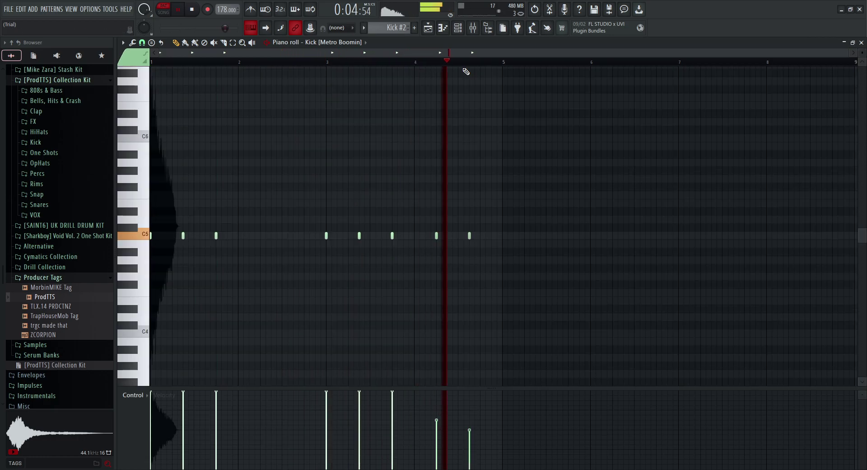
Switch to the Clap pattern and select all its notes across the four bars.
key("space")
scroll(392, 30, "down", 1)
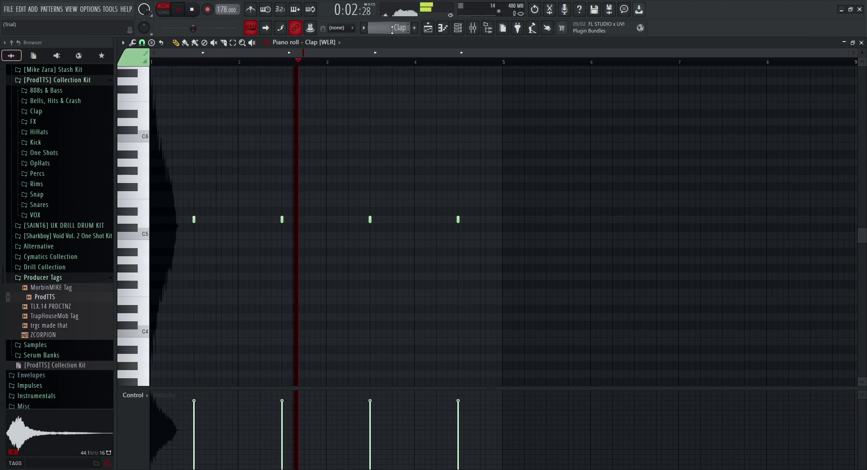
key("ctrl+a")
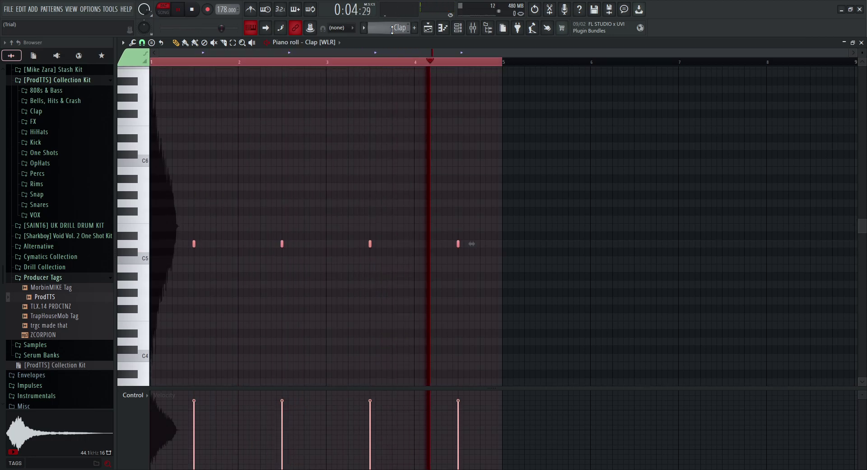
Play the Clap #2 pattern and transpose both of its notes up one semitone.
key("space")
scroll(393, 30, "down", 1)
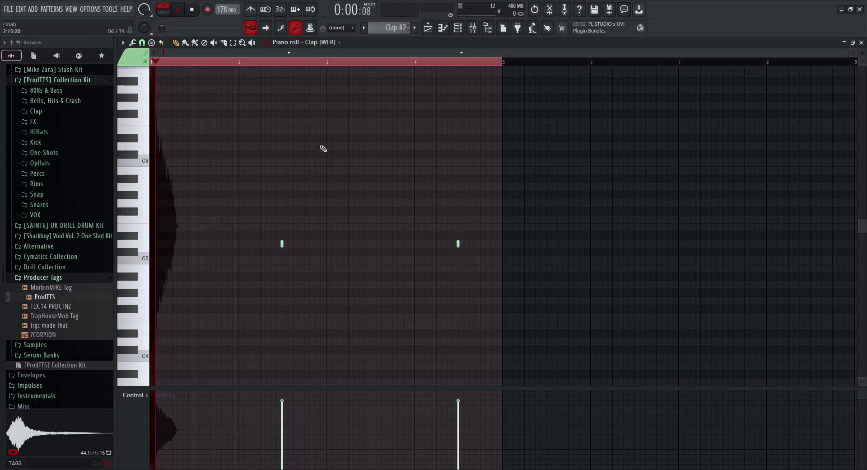
key("Up")
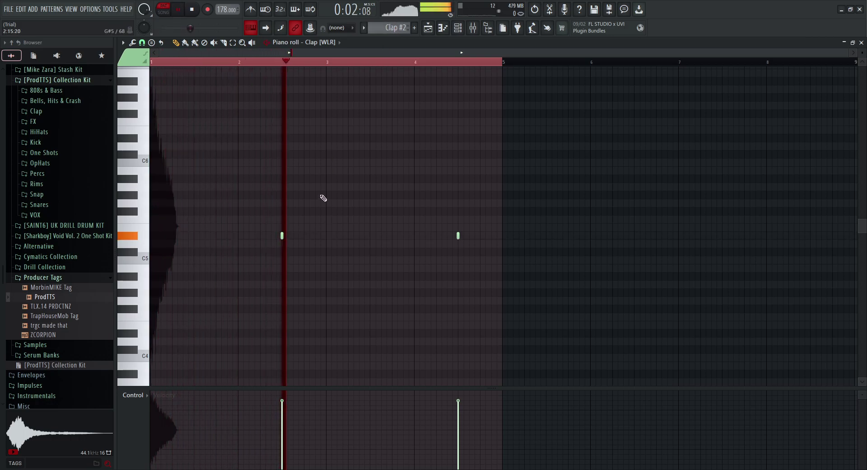
Play through the HiHat pattern and examine its note spacing and rolls.
key("space")
scroll(393, 28, "down", 1)
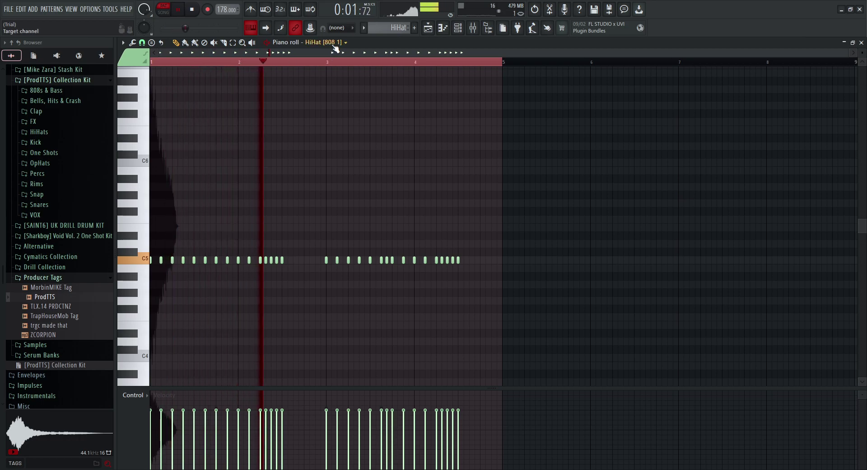
scroll(334, 45, "down", 1)
scroll(335, 48, "up", 1)
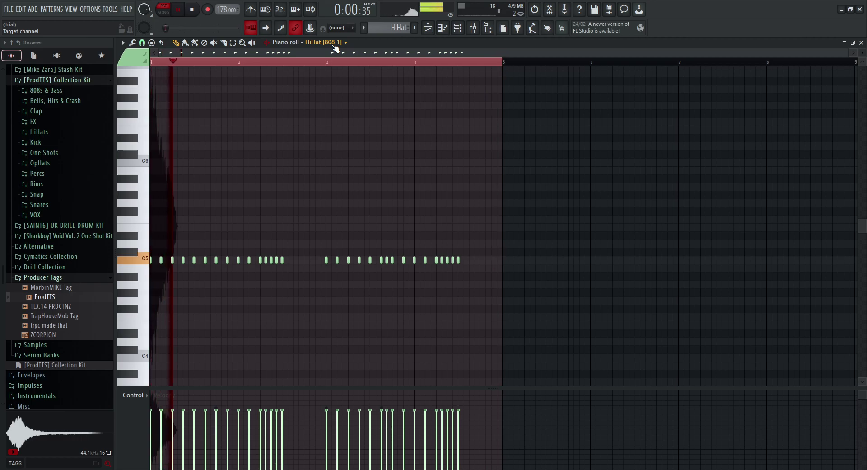
scroll(335, 48, "down", 1)
scroll(335, 47, "up", 1)
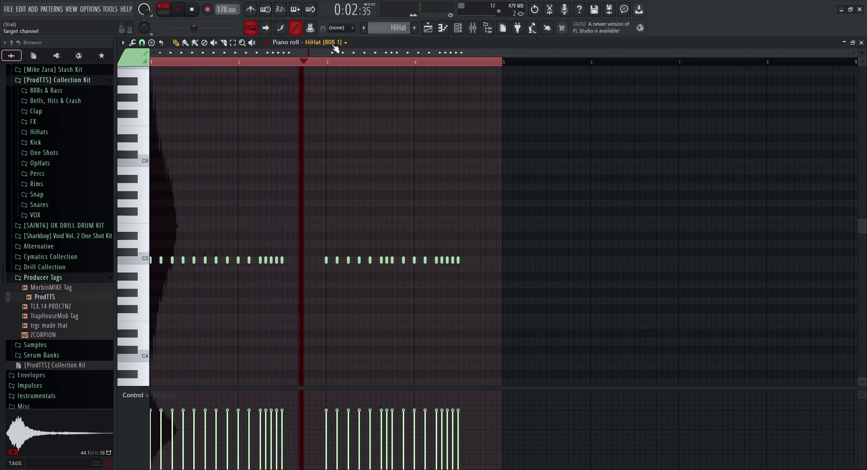
scroll(335, 48, "down", 1)
scroll(335, 48, "up", 1)
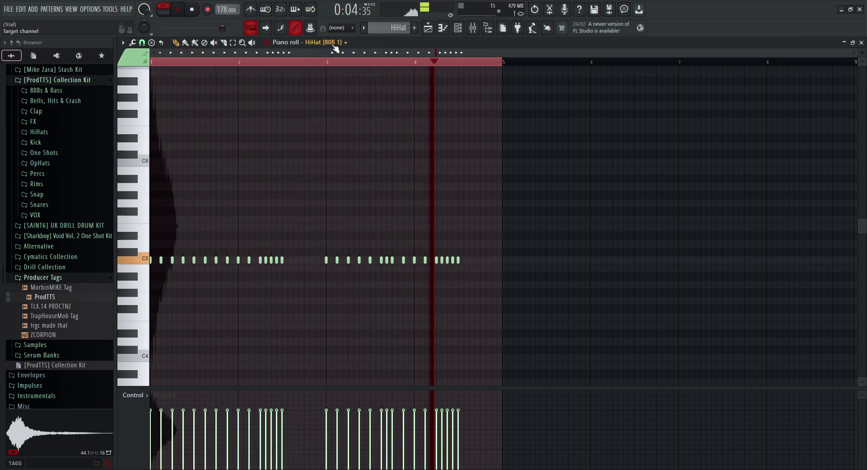
Switch to the FX pattern, play it and show the Pluggz Money Counter sampler's settings.
scroll(335, 48, "down", 2)
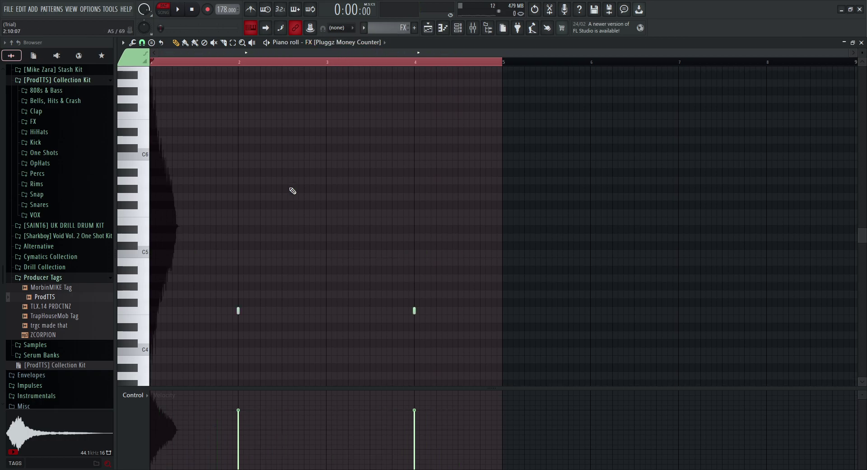
left_click(325, 42)
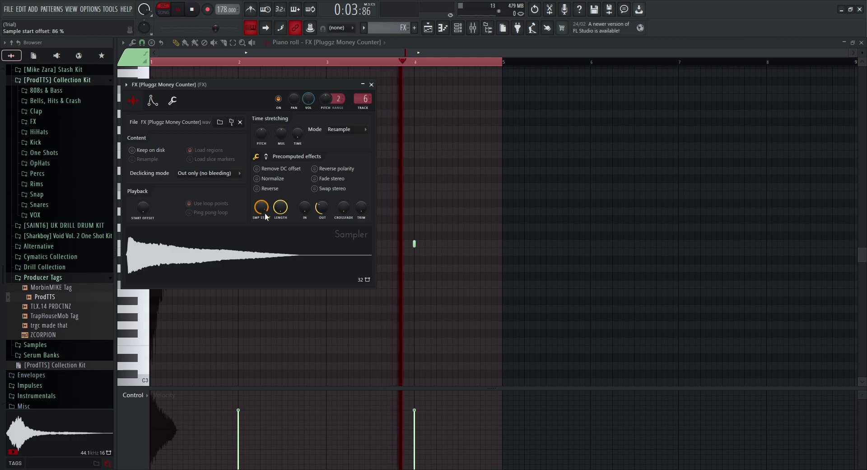
key("space")
Audition the Pluggz Money Counter sample with its start offset at zero and with the offset raised back up.
left_click_drag(266, 207, 266, 219)
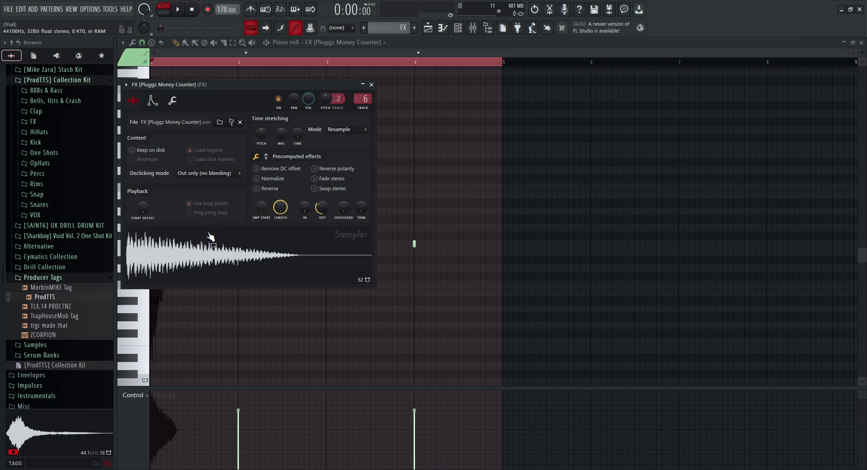
left_click_drag(261, 217, 261, 182)
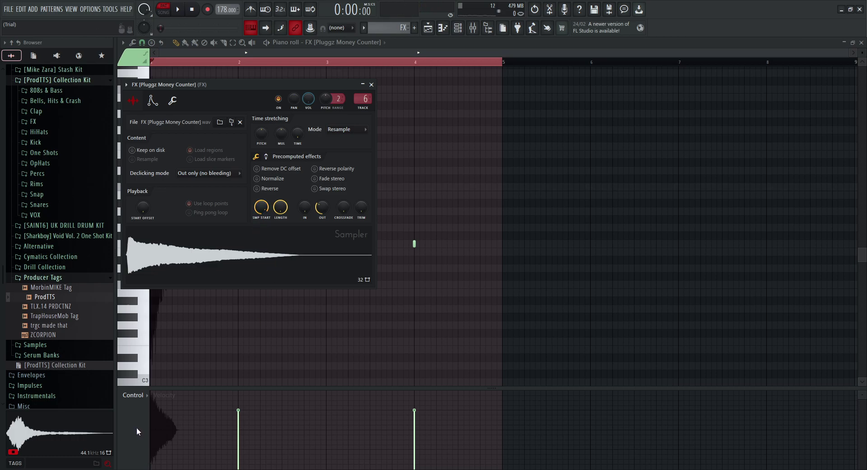
key("Escape")
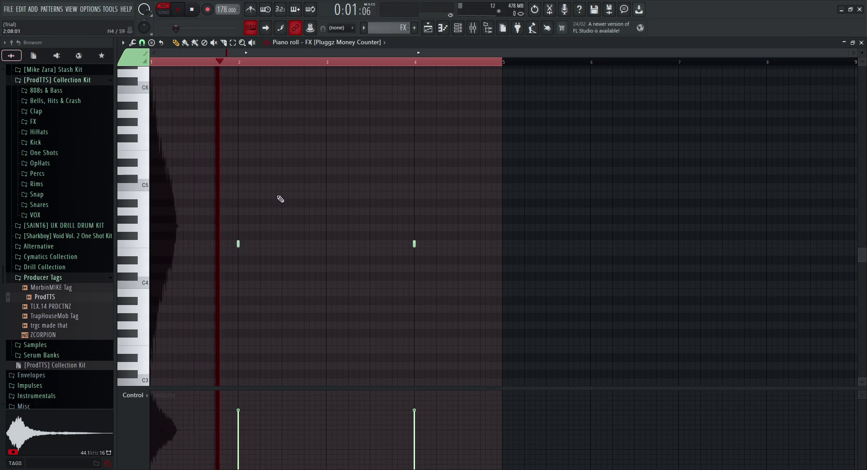
Return to the playlist and review the sample settings of the Riser [Poppin HiHat] and FX [Slot Machine] audio clips.
key("space")
scroll(392, 30, "down", 2)
left_click(429, 30)
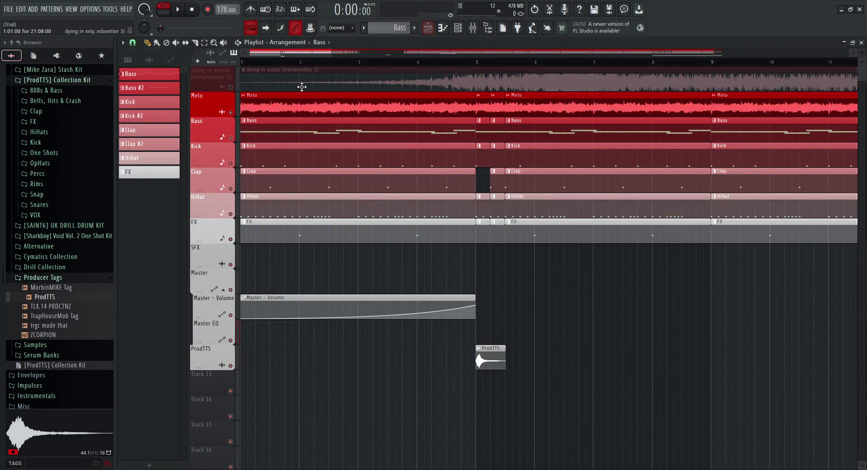
left_click(144, 62)
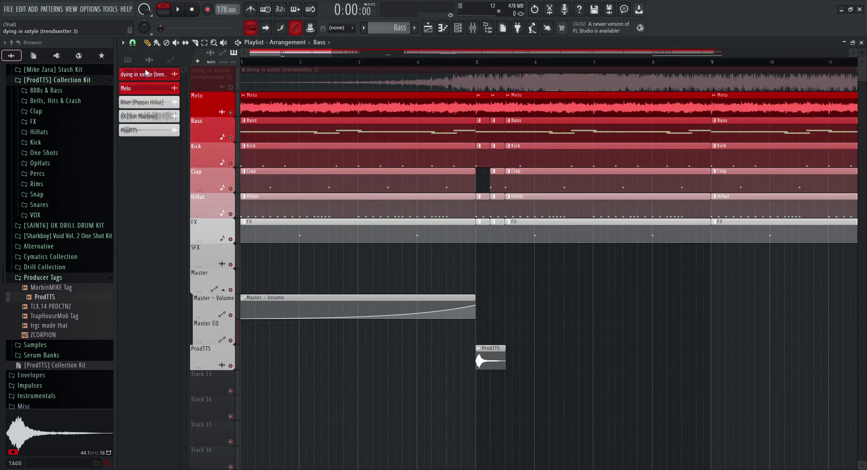
left_click(149, 102)
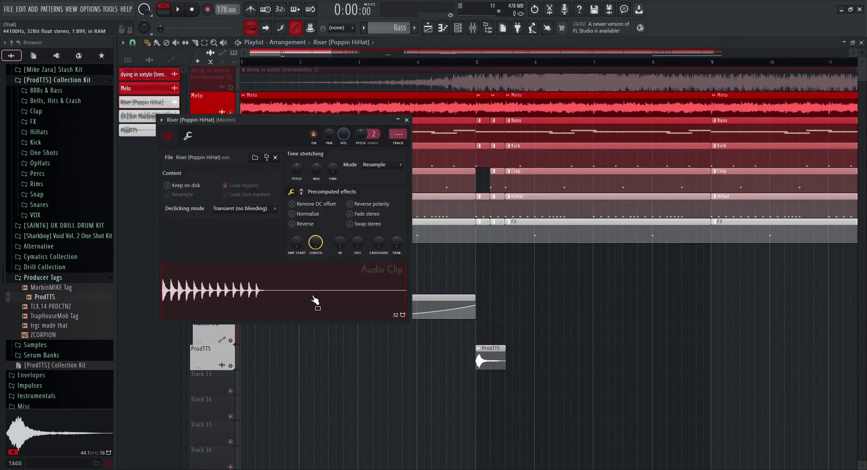
left_click(407, 119)
left_click(148, 119)
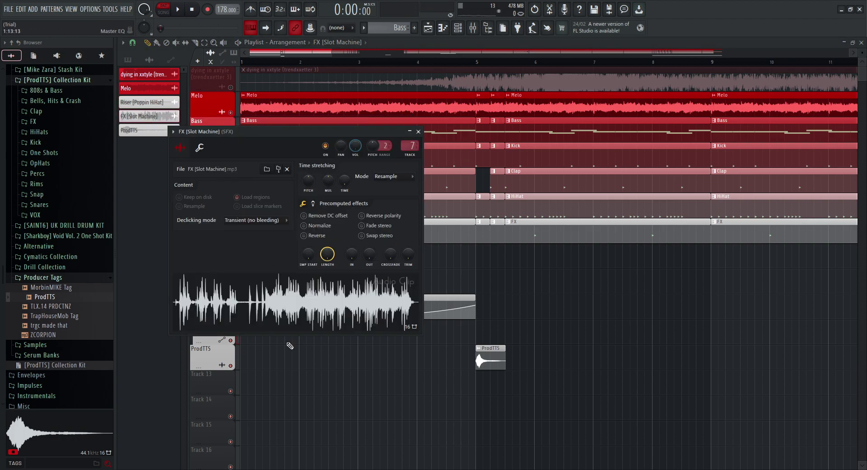
left_click(418, 131)
Audition the FX [Slot Machine] clip near bar 25 with the SFX track soloed, and unsolo it with the full-song audio track muted.
left_click_drag(315, 52, 473, 71)
left_click(231, 264, "ctrl")
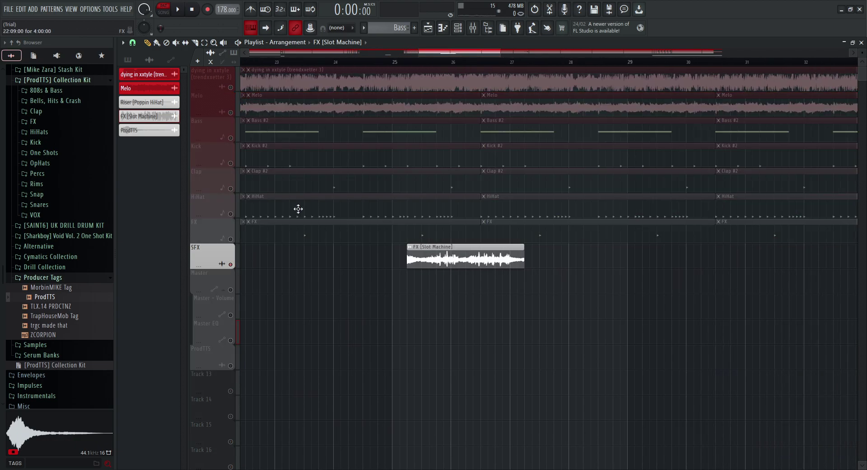
scroll(408, 64, "up", 3)
key("space")
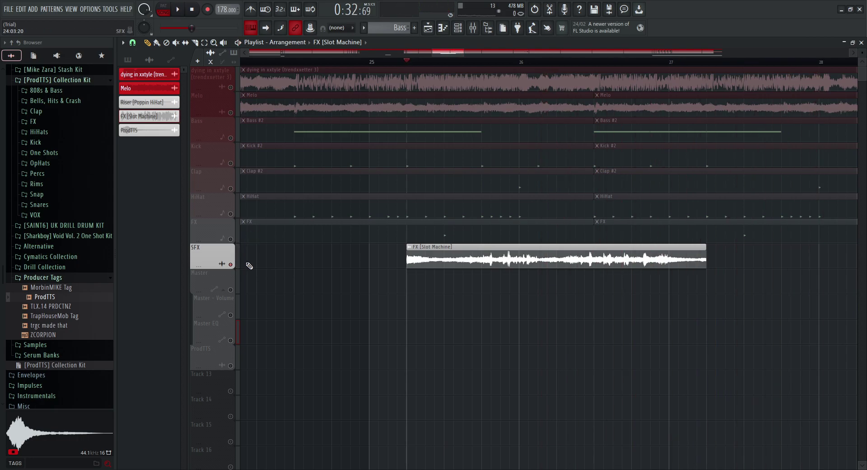
right_click(230, 264)
left_click(230, 87)
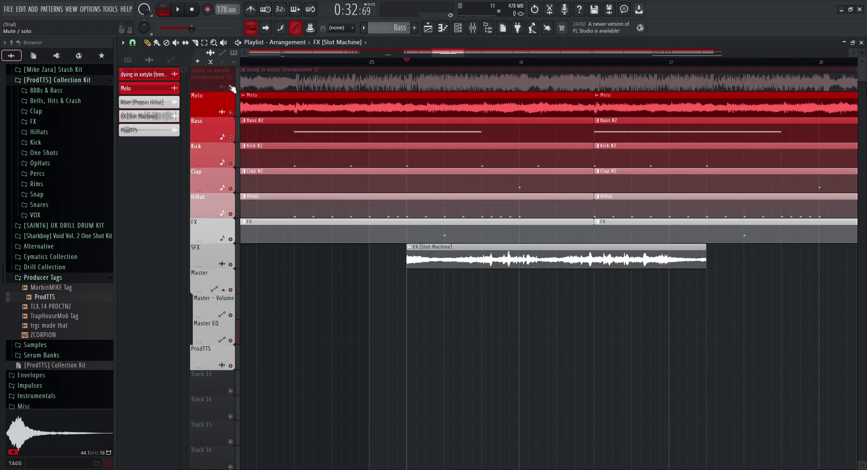
left_click_drag(433, 51, 132, 53)
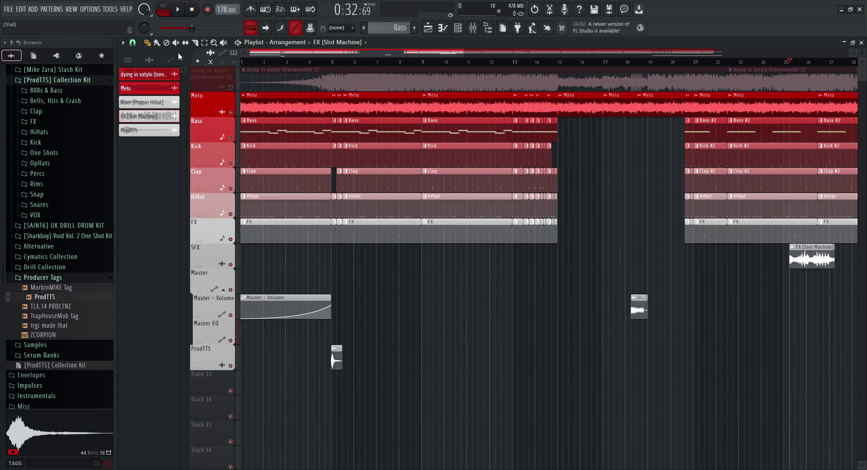
Play the whole arrangement from bar 1 to its end past bar 60 with taller playlist tracks, and stop playback.
scroll(253, 63, "up", 10)
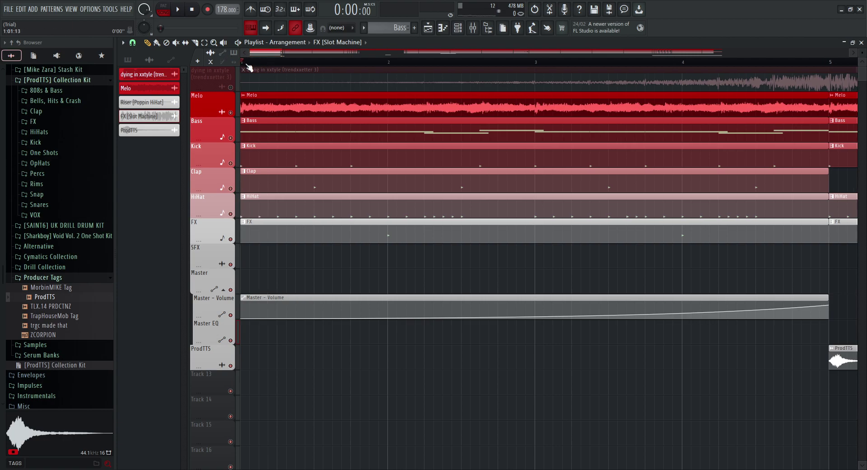
scroll(246, 65, "up", 2)
left_click_drag(862, 51, 863, 53)
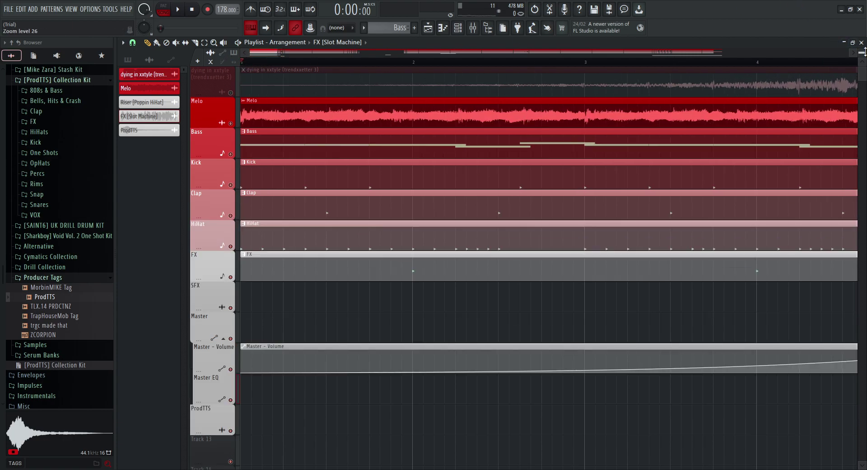
scroll(419, 164, "down", 1)
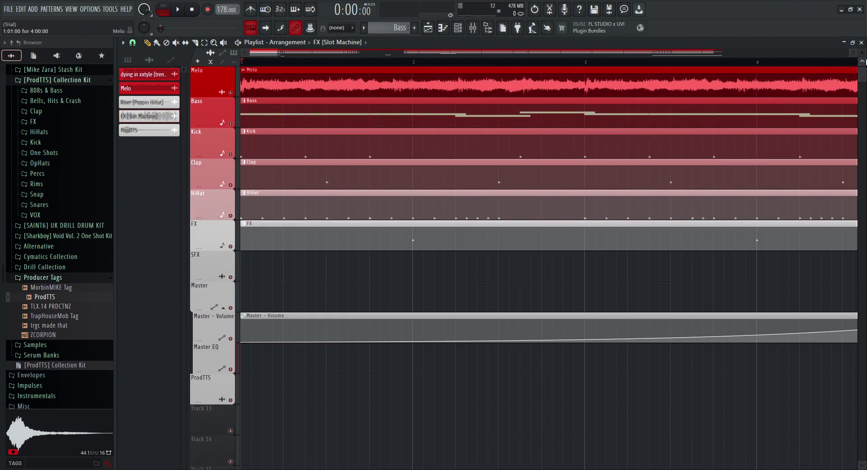
left_click_drag(862, 53, 863, 54)
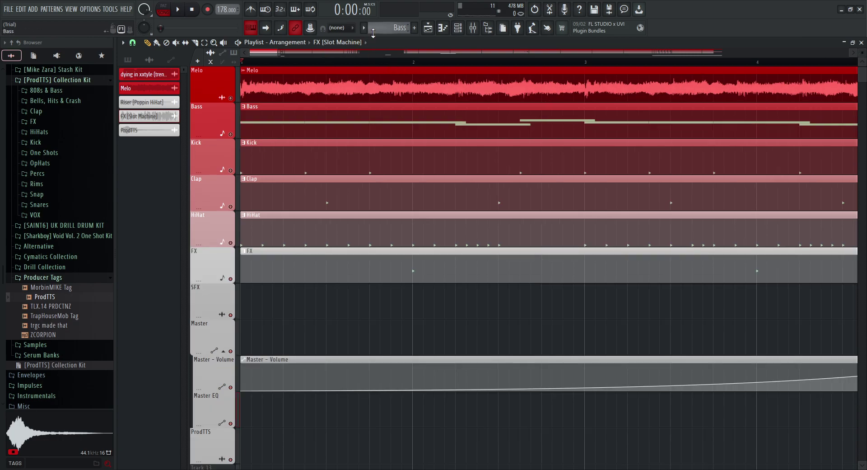
key("space")
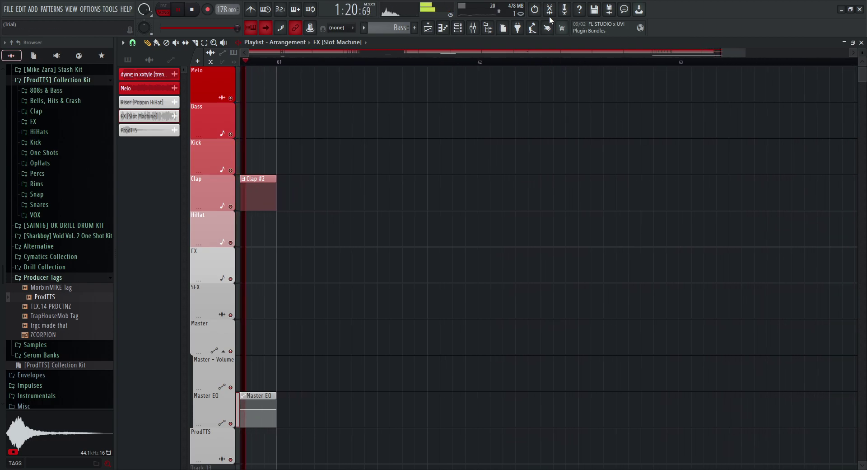
key("space")
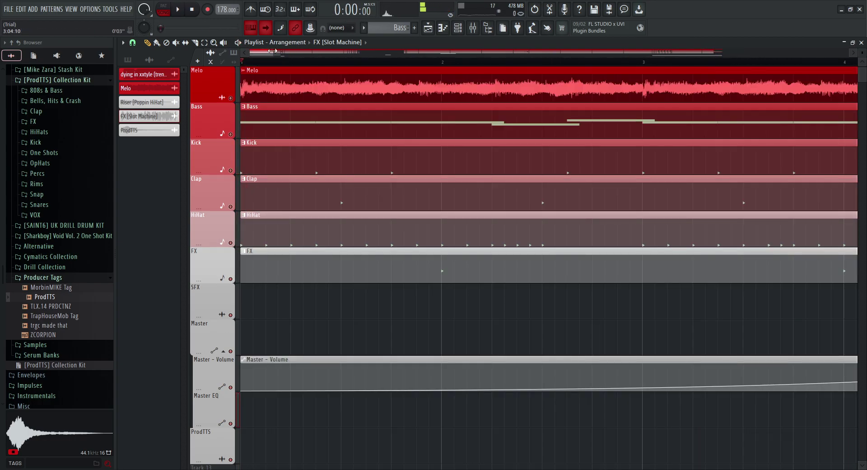
Examine the full arrangement on one screen, from the full-song audio track down to ProdTTS, with the playlist tracks at reduced height.
scroll(739, 168, "down", 5)
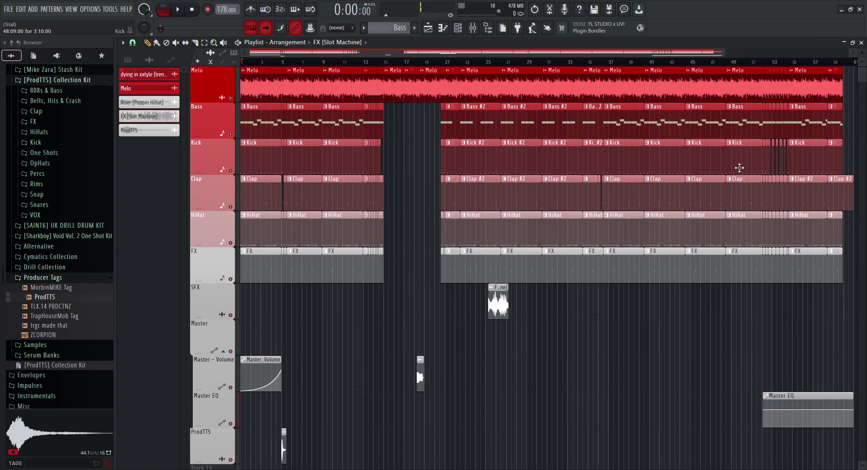
scroll(740, 166, "down", 4)
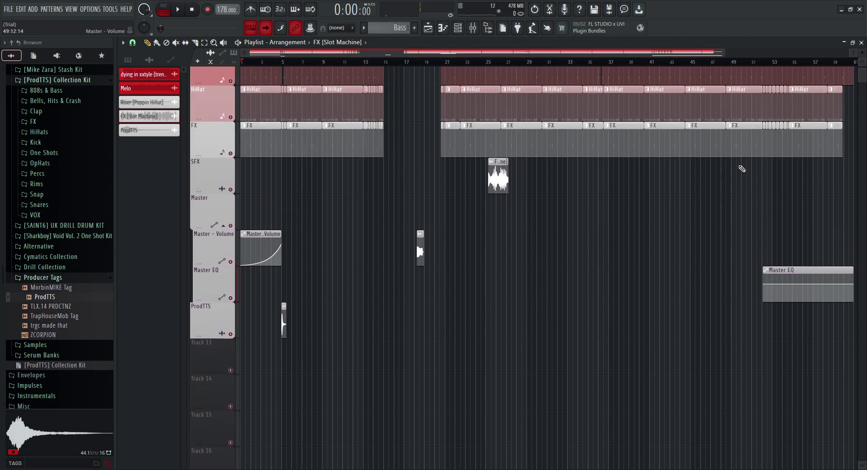
scroll(741, 168, "up", 5)
left_click_drag(862, 51, 862, 54)
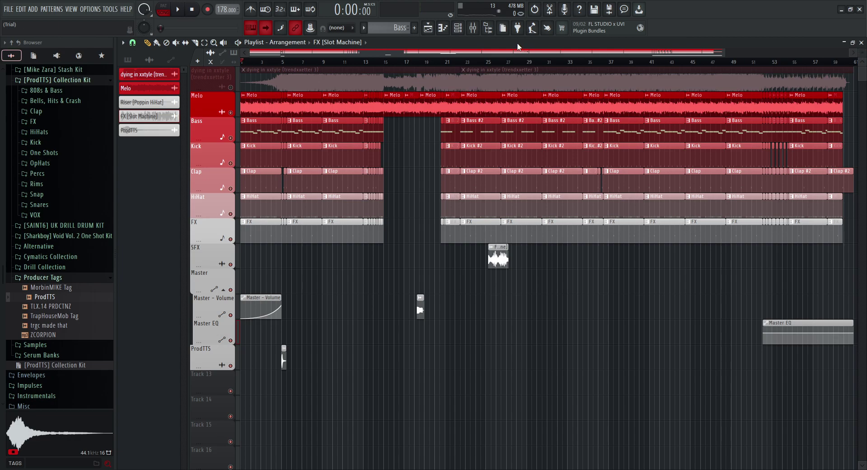